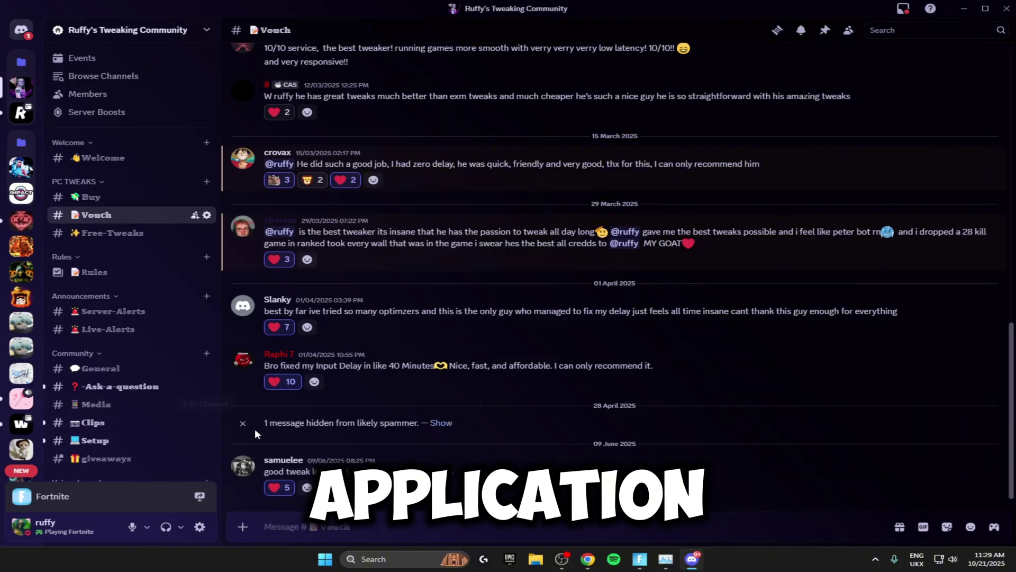
Open the user settings and check in the Clips section whether clipping and voice recording in clips are enabled
click(199, 528)
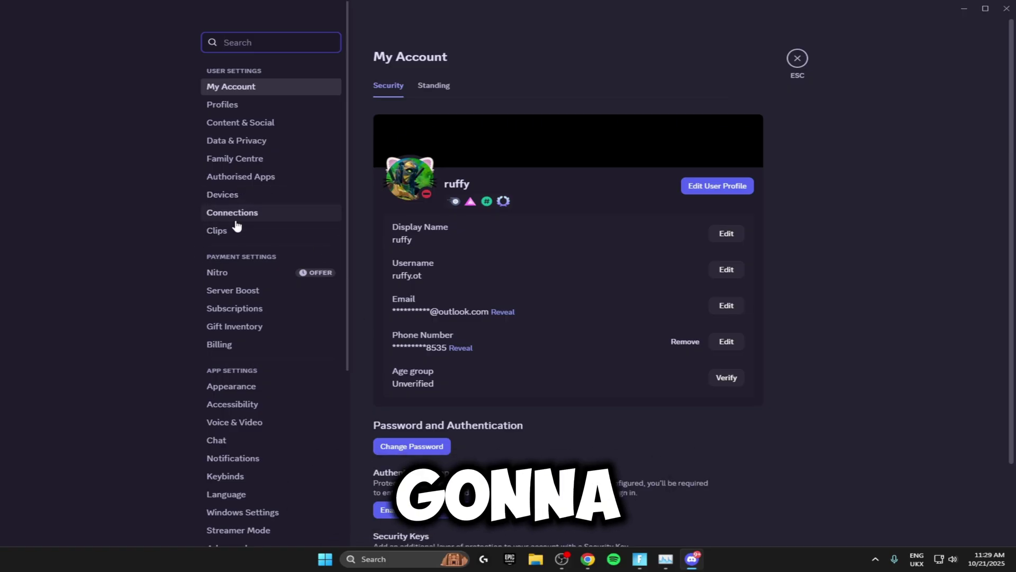
scroll(249, 205, down, 5)
scroll(334, 219, up, 5)
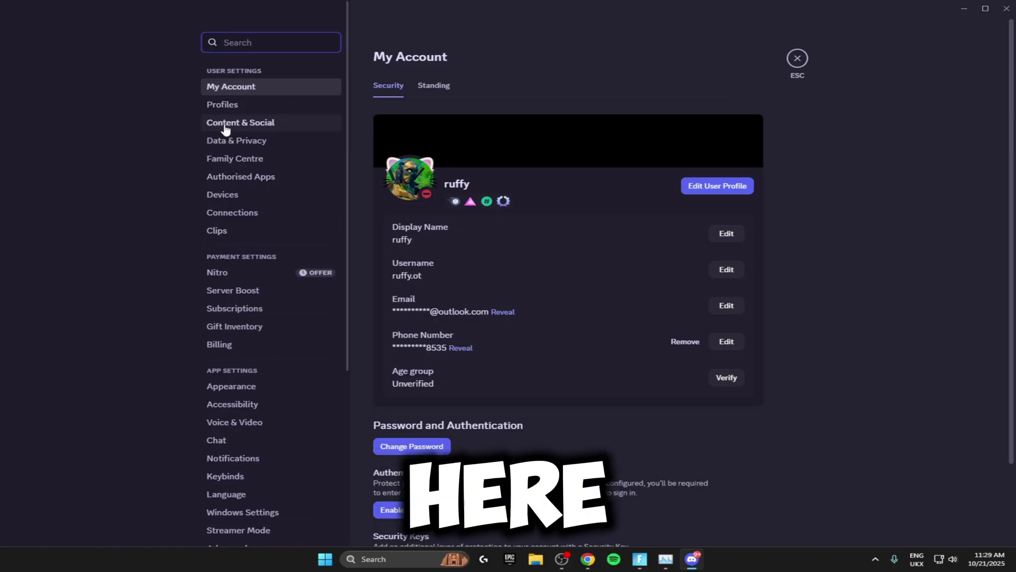
click(258, 229)
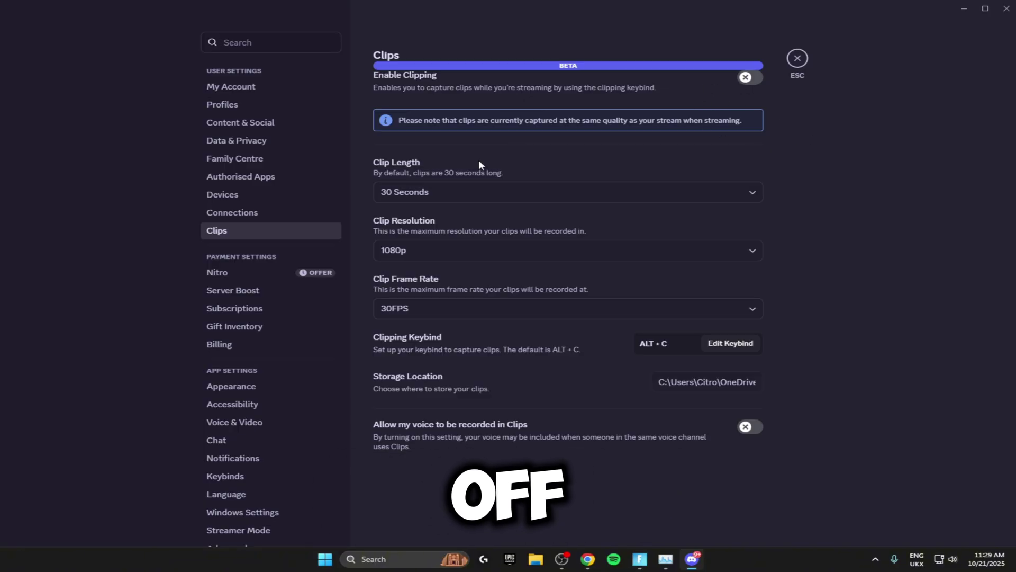
Review the authorised apps connected to the account for any that are no longer needed
click(244, 179)
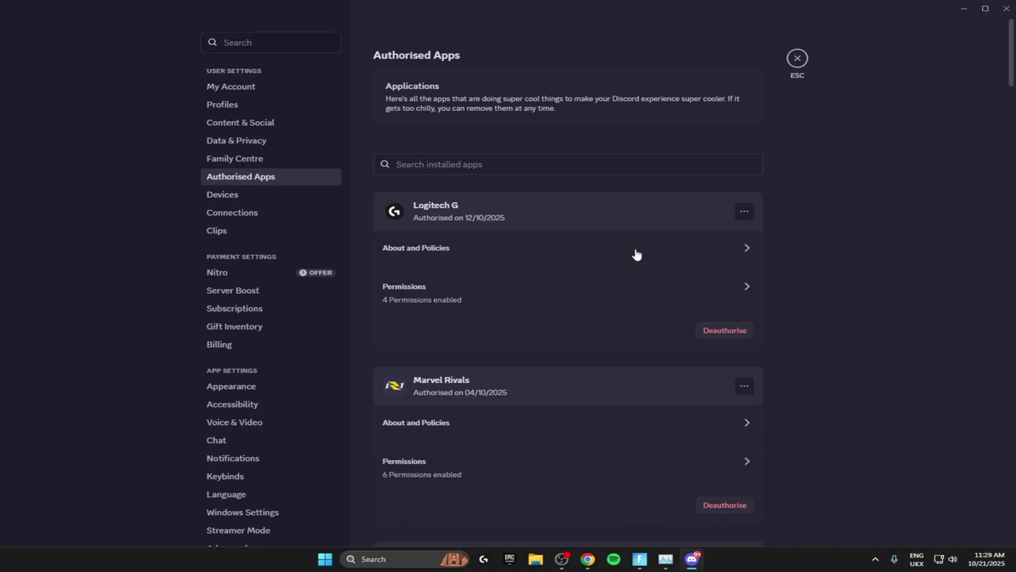
scroll(996, 112, down, 1)
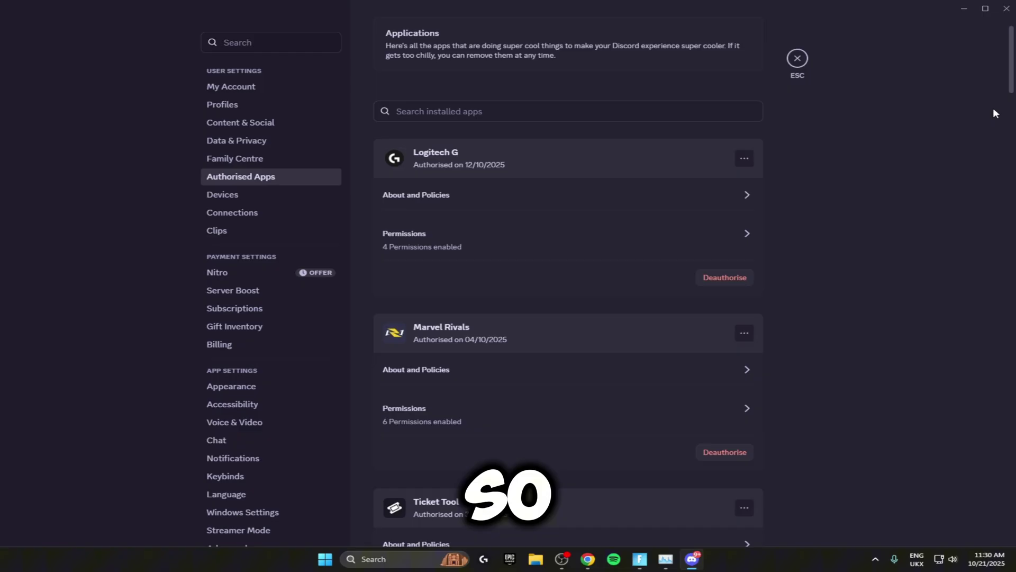
drag(1006, 71, 842, 164)
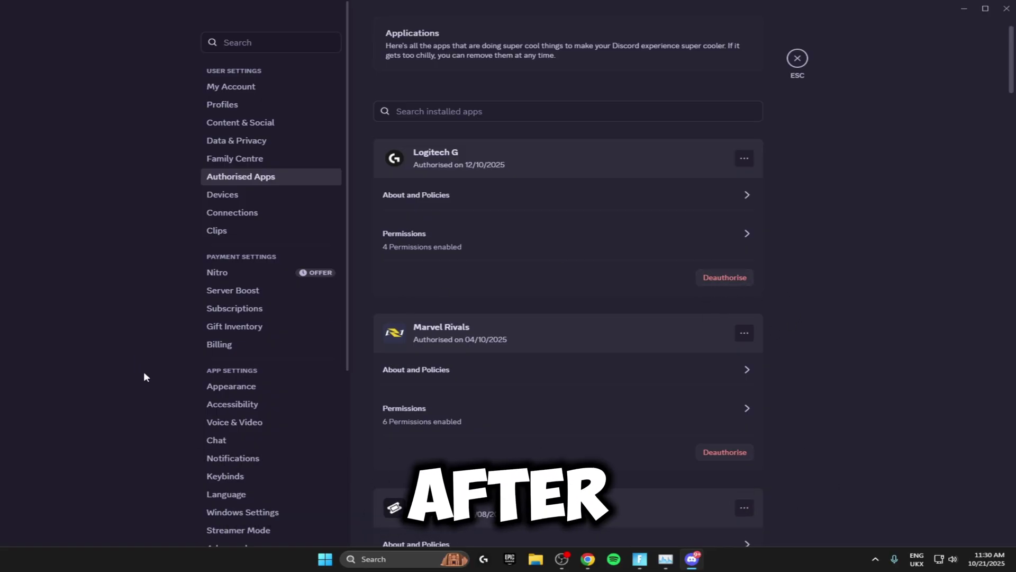
Try the plain dark default themes in the Appearance settings and keep the dark grey one next to Light
click(249, 390)
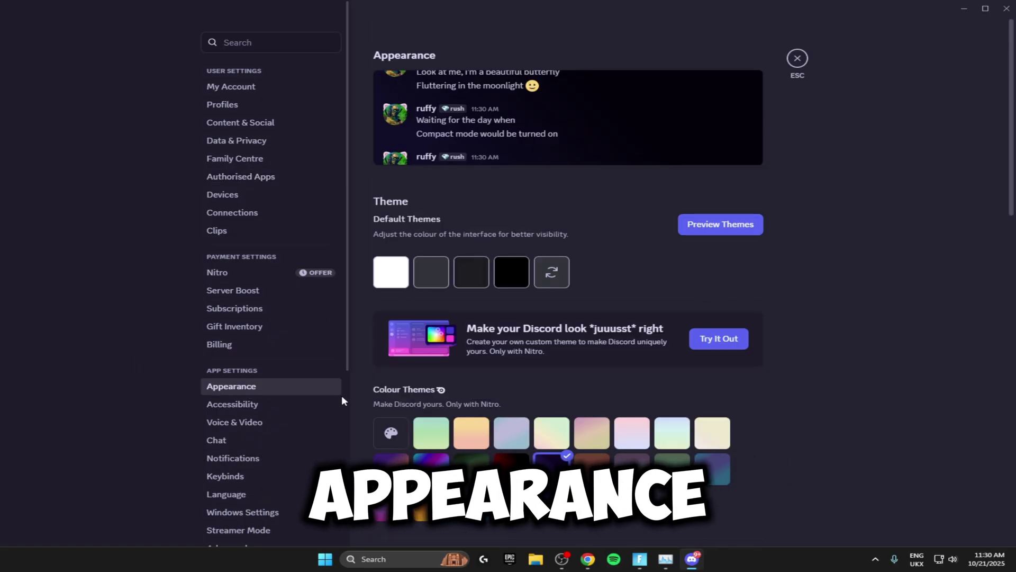
click(433, 279)
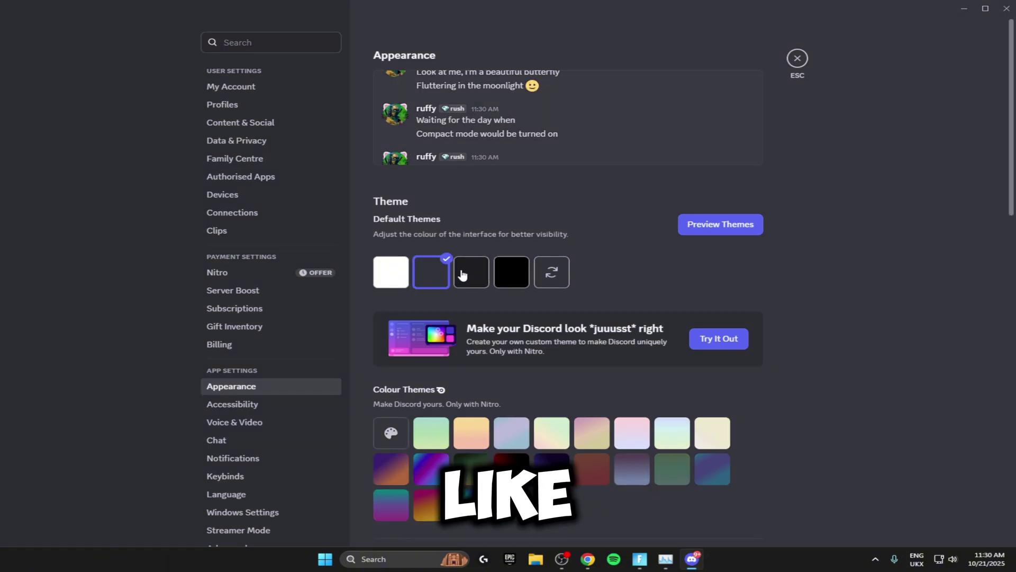
click(474, 273)
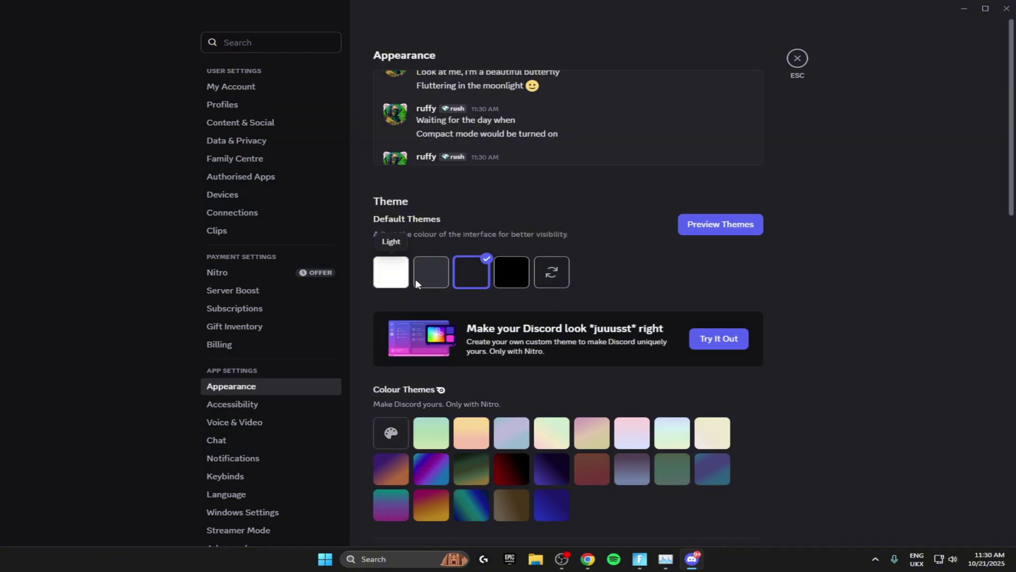
click(441, 271)
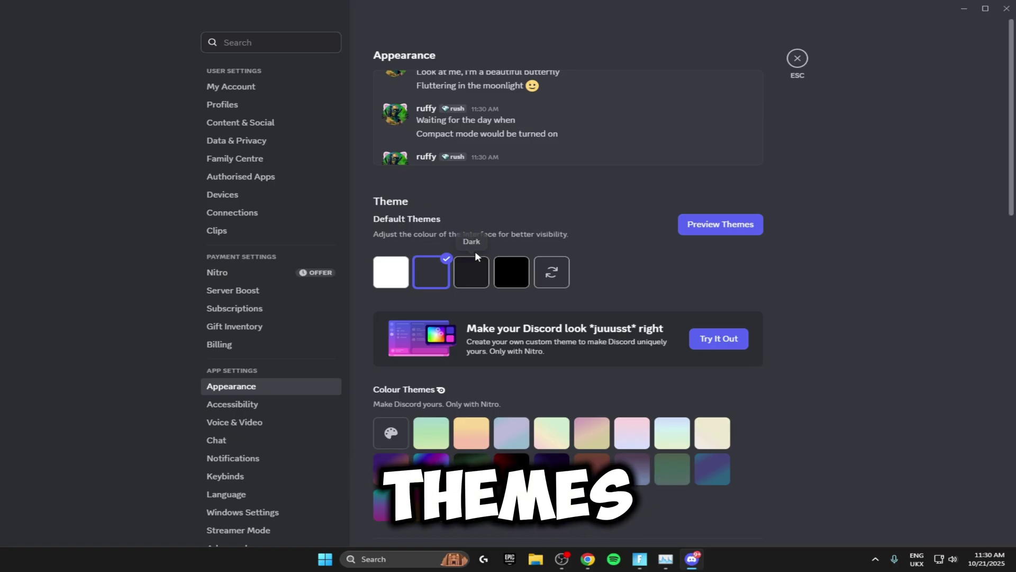
Turn off video hardware acceleration in the advanced video options of the Voice & Video settings
click(259, 422)
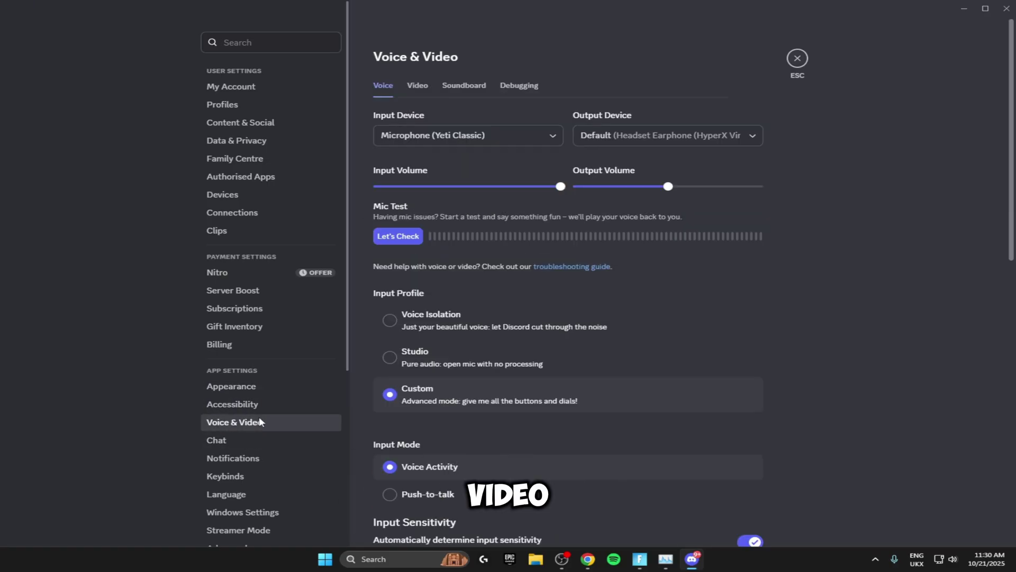
click(418, 86)
scroll(457, 205, down, 7)
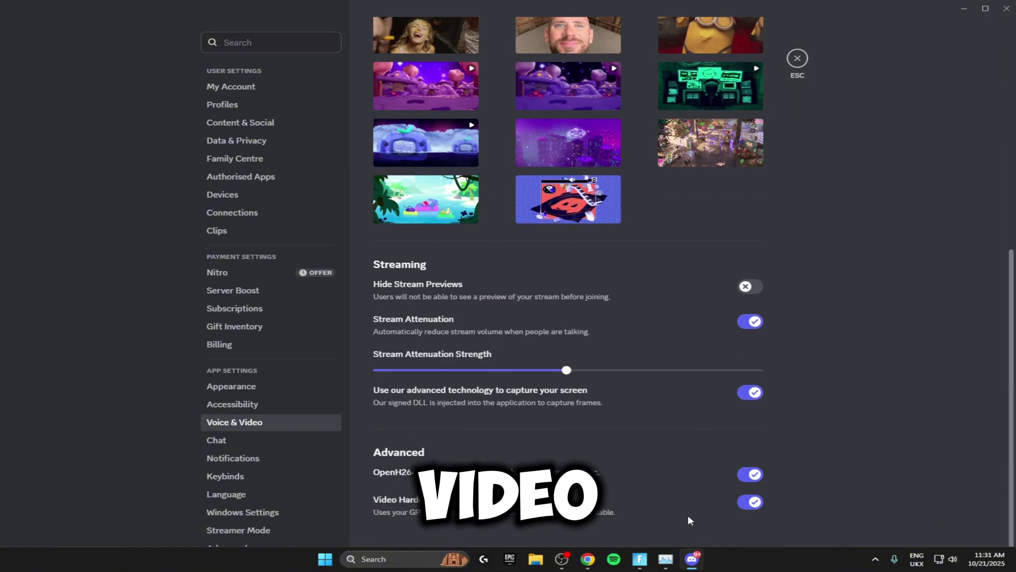
click(754, 502)
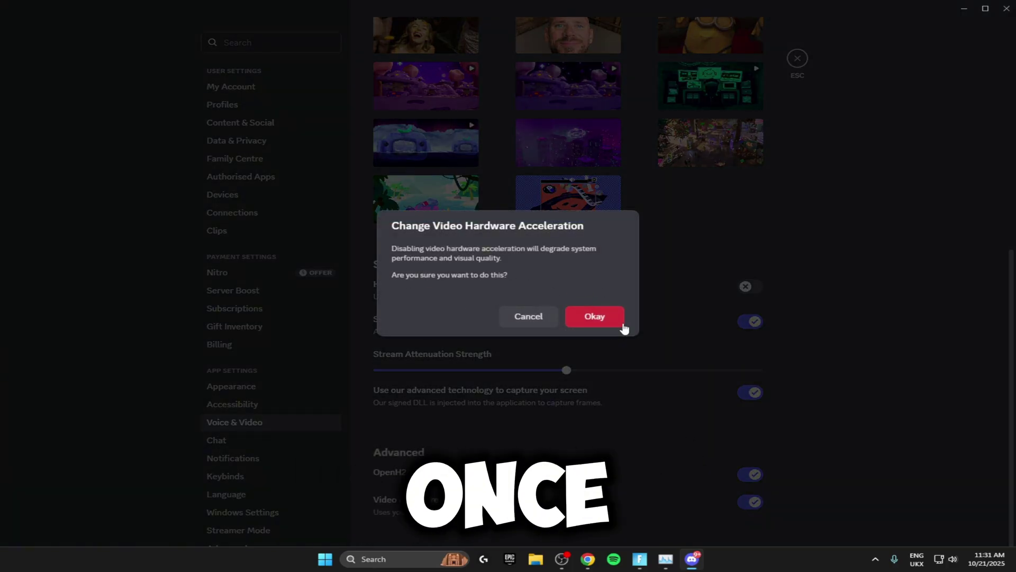
click(598, 318)
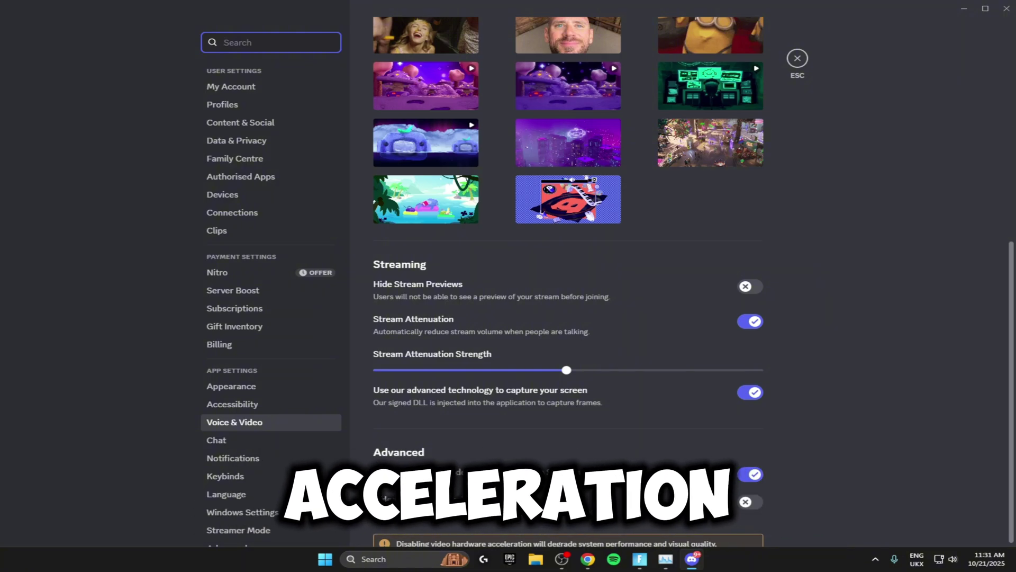
Turn off Debug Logging in the Voice & Video debugging options and accept the relaunch
scroll(628, 465, down, 1)
scroll(599, 451, up, 8)
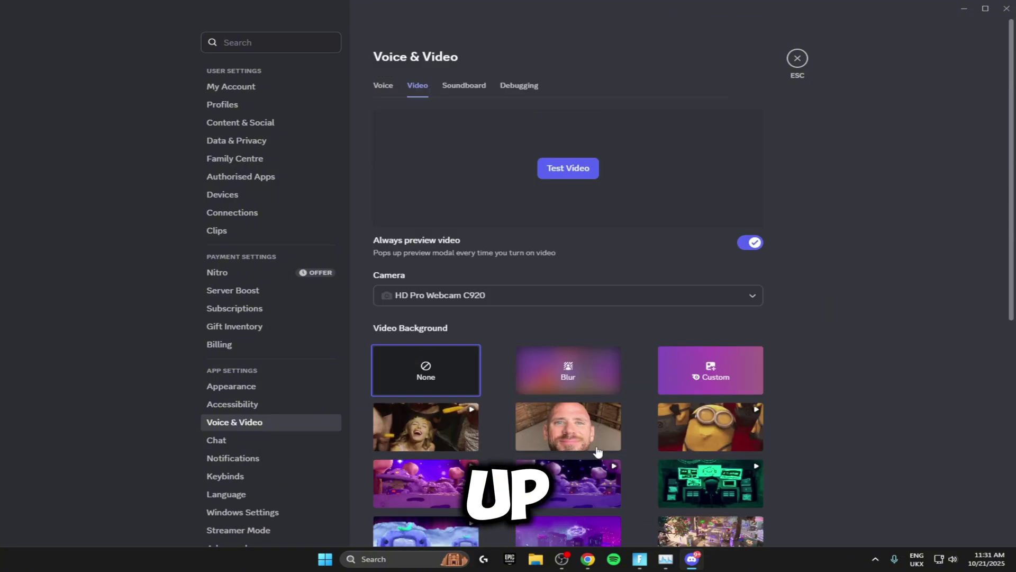
click(521, 86)
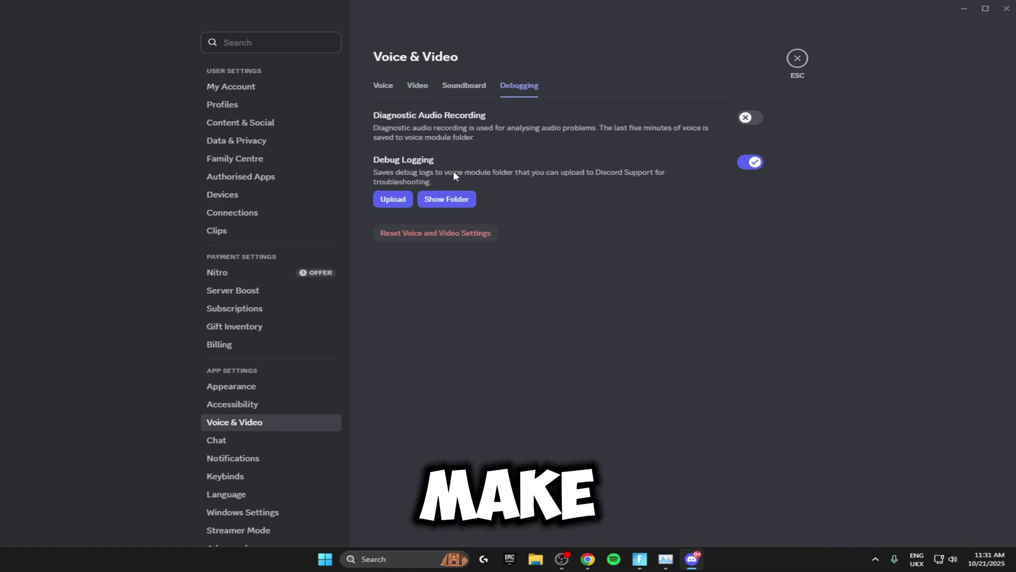
click(751, 162)
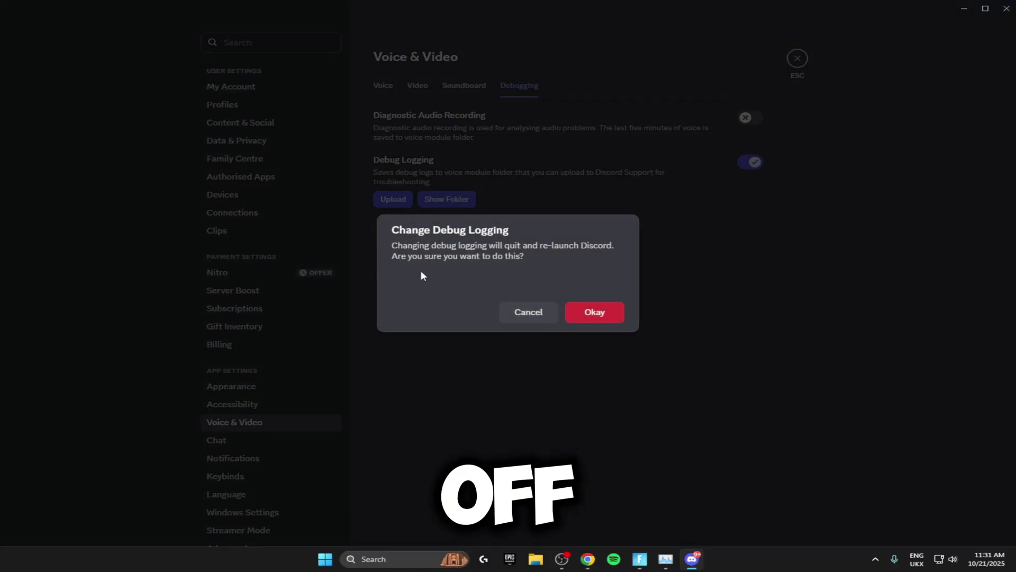
click(594, 313)
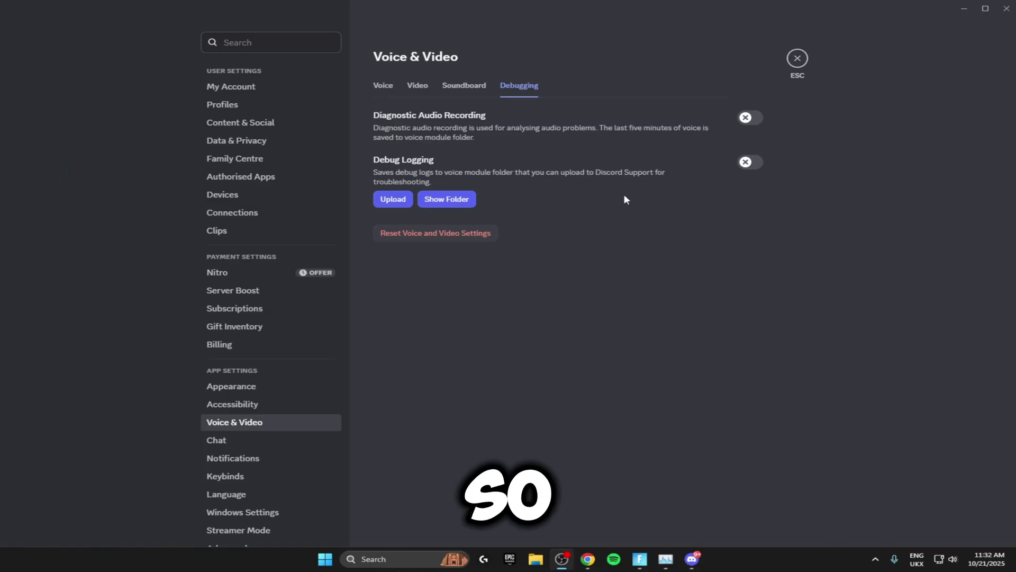
Turn off Hardware Acceleration in the Advanced settings and restart the application to apply it
scroll(222, 492, down, 2)
click(241, 495)
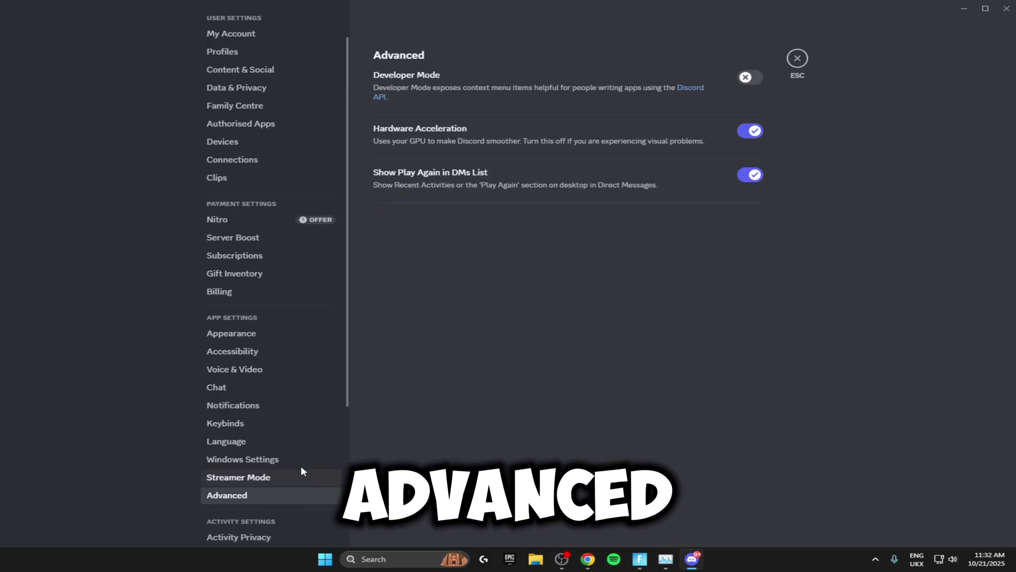
click(745, 134)
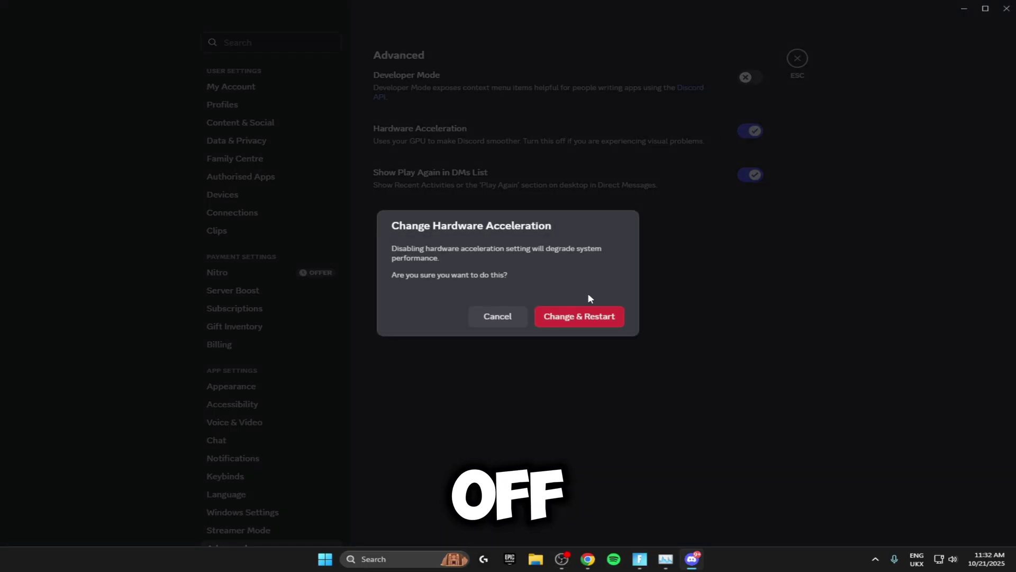
click(573, 318)
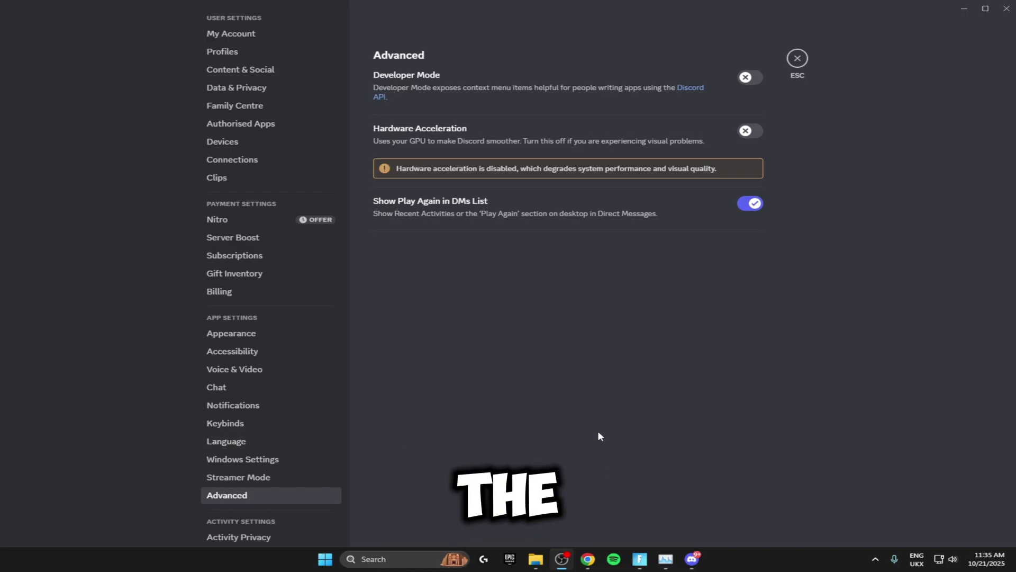
Check the Game Overlay settings, including the overlay, legacy overlay, voice widget and notification options
scroll(236, 346, down, 5)
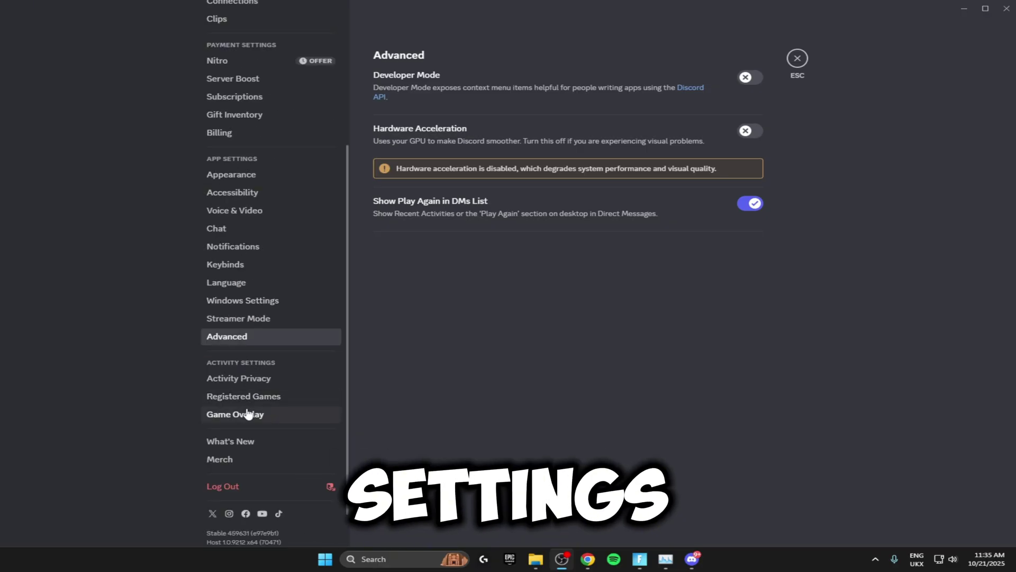
click(248, 414)
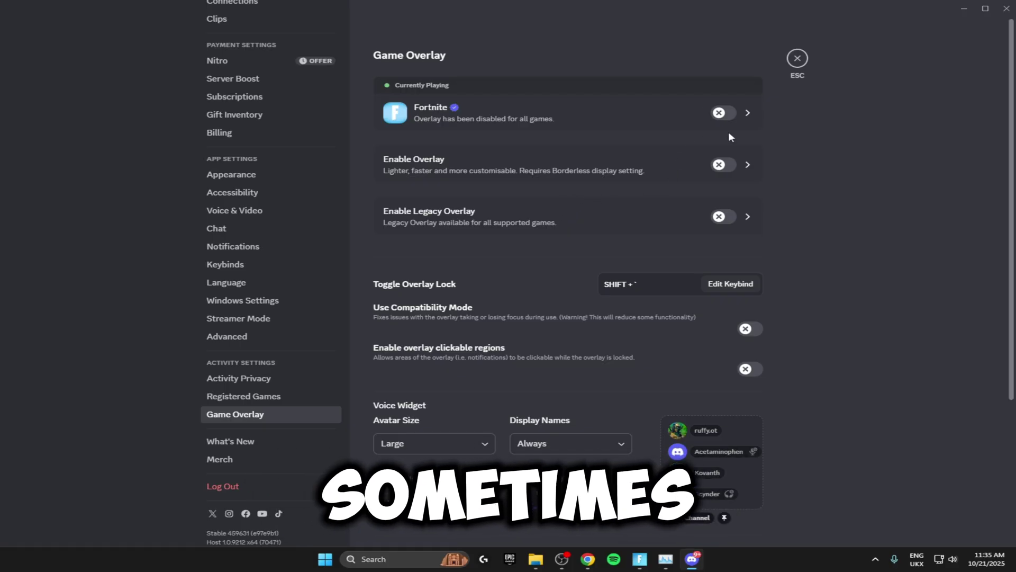
scroll(556, 307, down, 3)
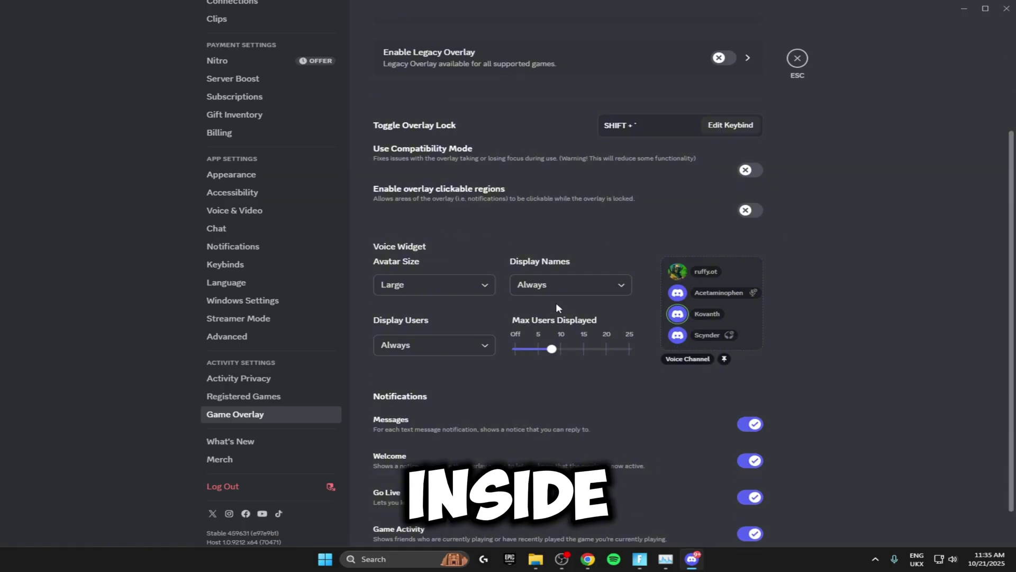
scroll(554, 309, up, 4)
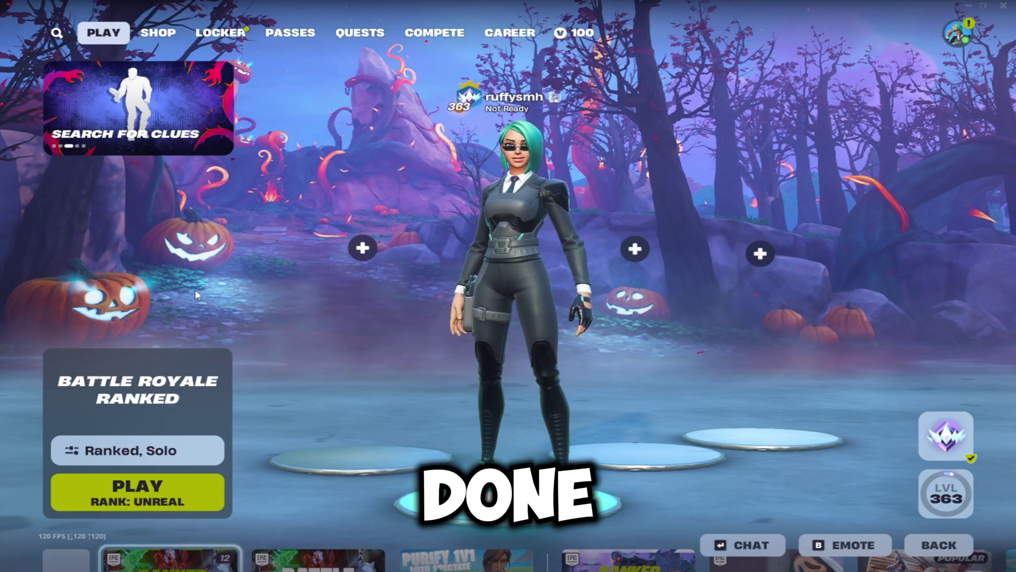
Open the %localappdata% folder with the Run command and go into its Discord folder
key(super+r)
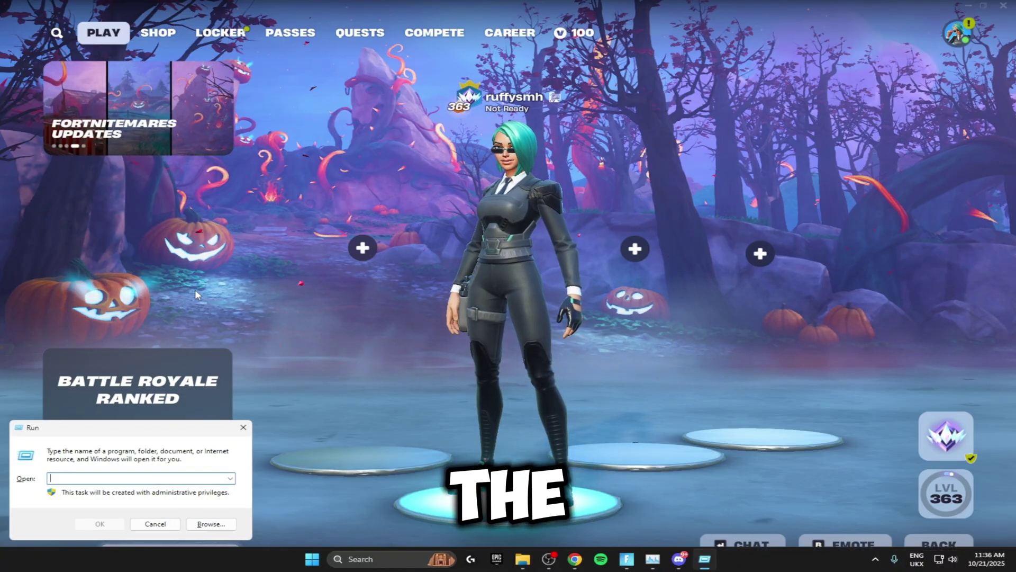
text(%local)
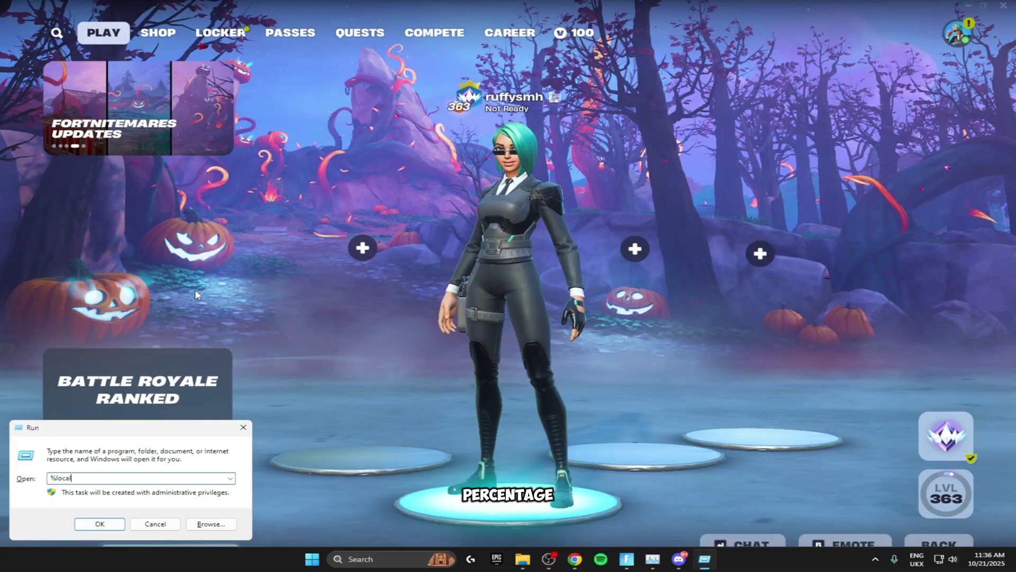
text(appdata%)
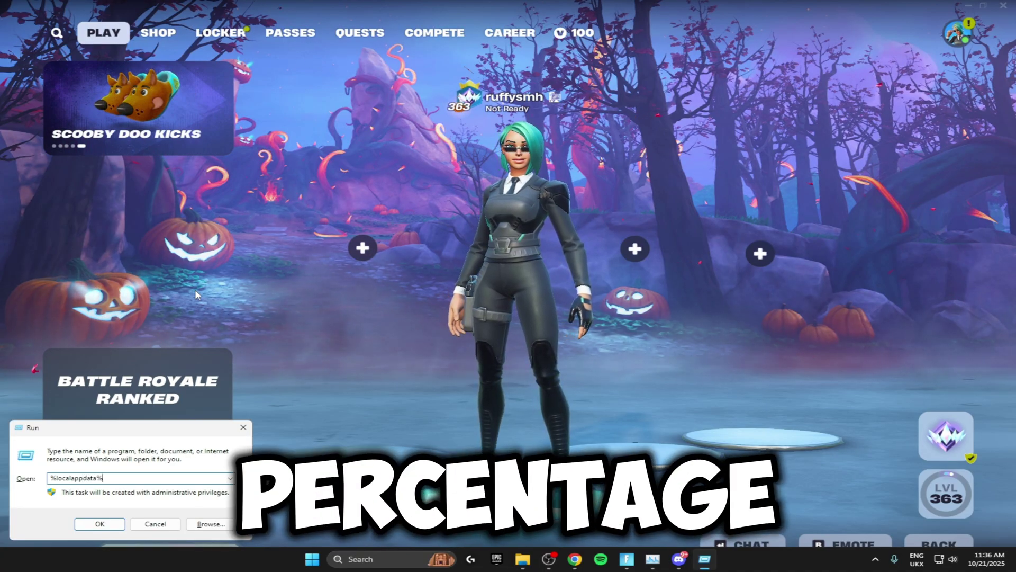
key(Return)
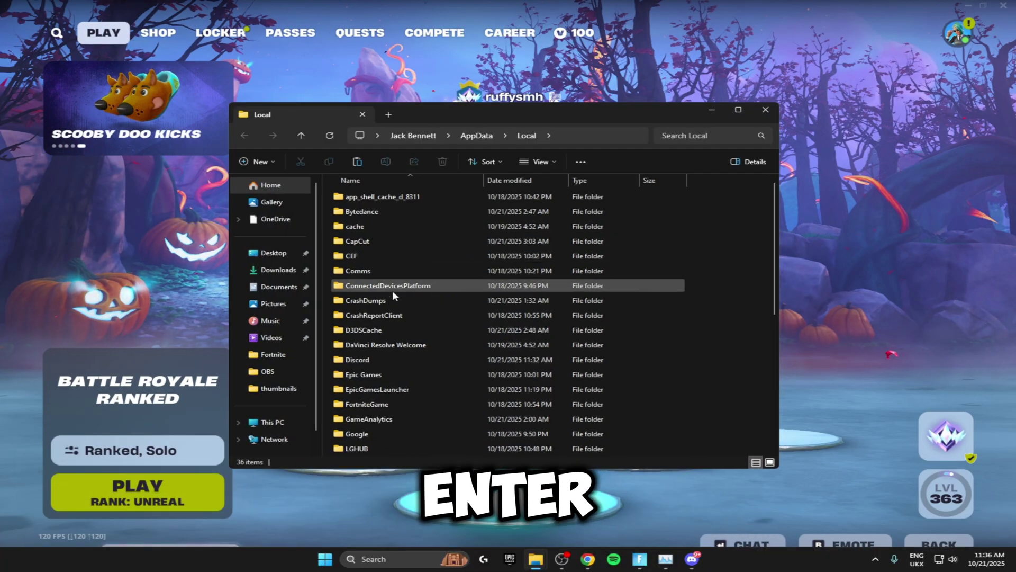
click(371, 361)
double_click(372, 362)
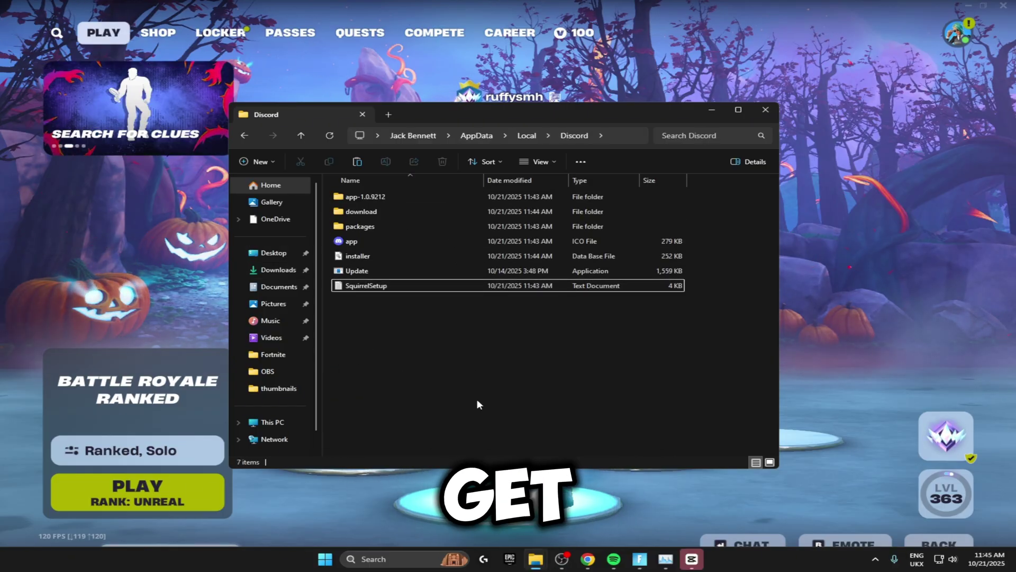
Delete the Update application and the SquirrelSetup text document from the Discord folder
click(371, 271)
key(Delete)
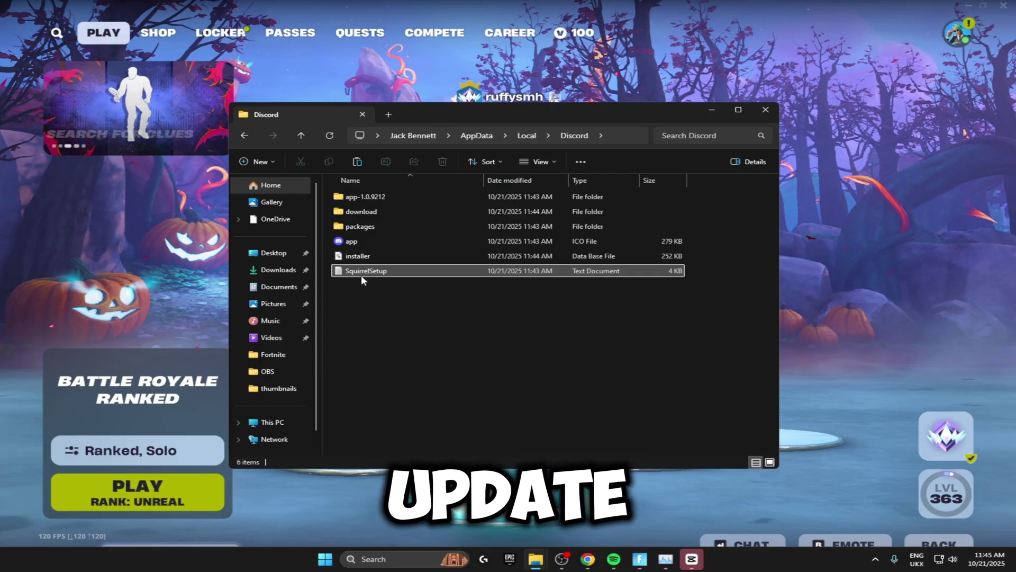
key(Delete)
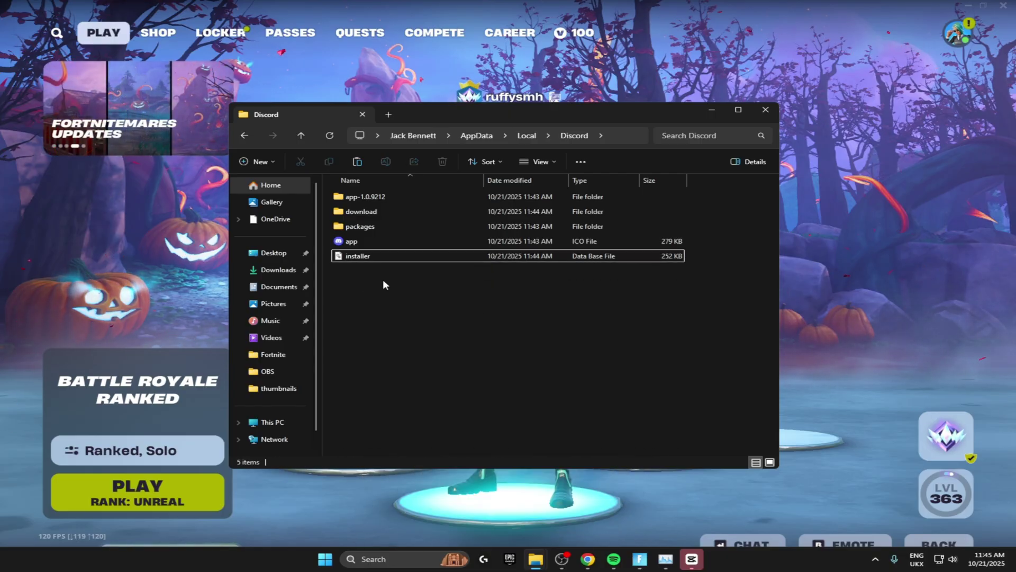
Create a shortcut to the Discord application inside the app-1.0.9212 folder
click(383, 197)
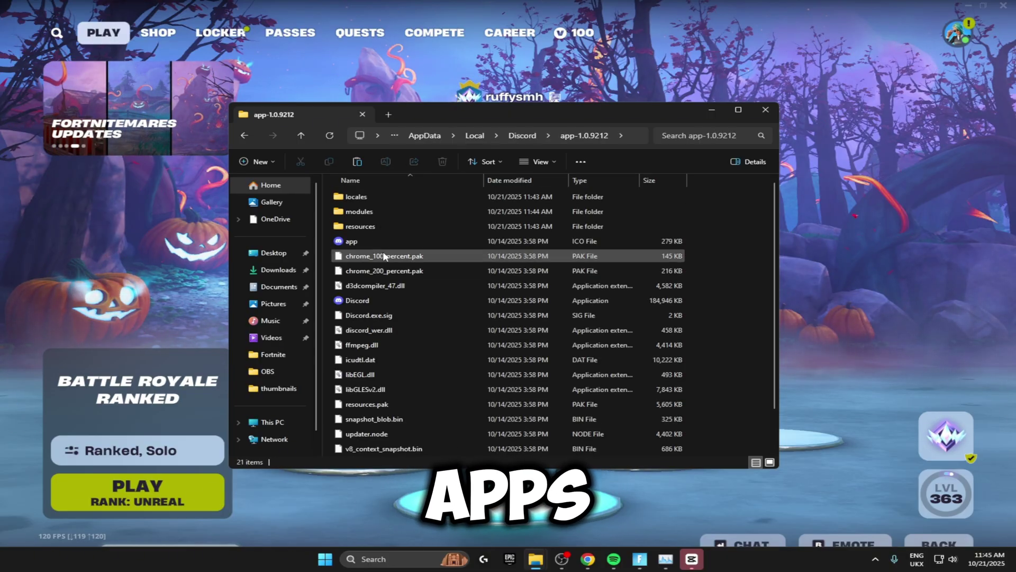
right_click(367, 297)
click(417, 252)
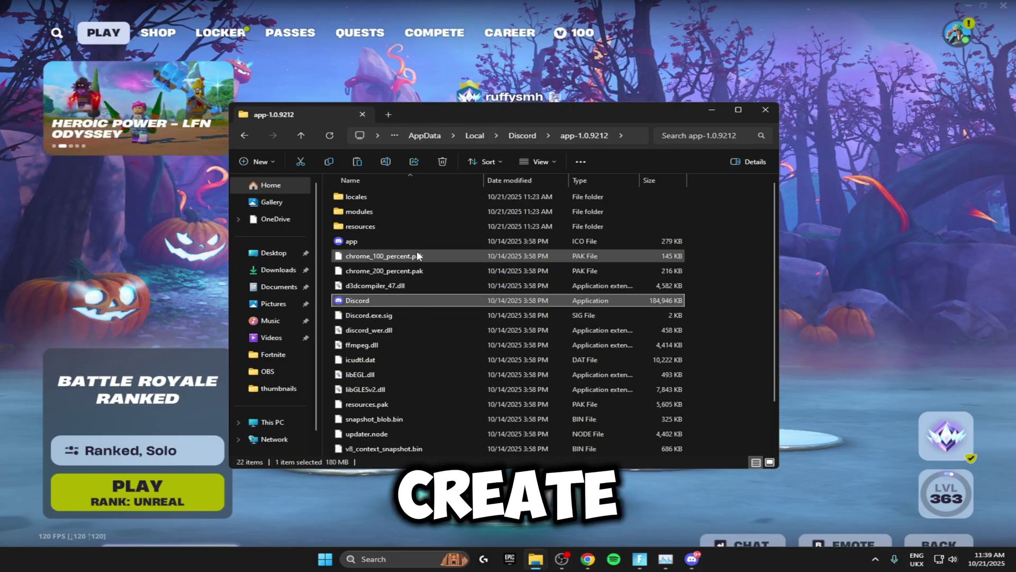
scroll(396, 354, down, 2)
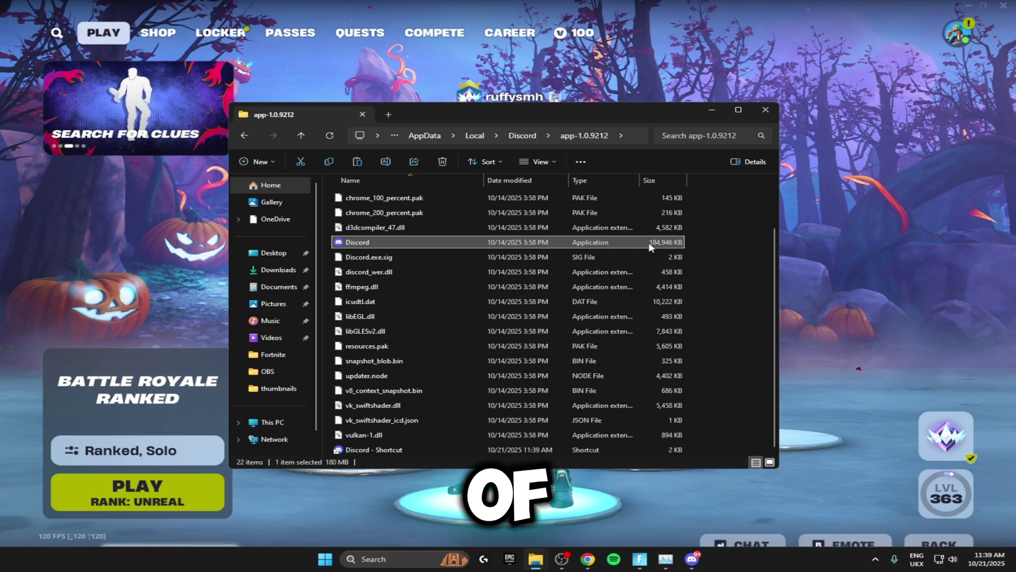
Rename the new application shortcut in the app-1.0.9212 folder to Discord and pin it to the taskbar
right_click(421, 450)
click(449, 441)
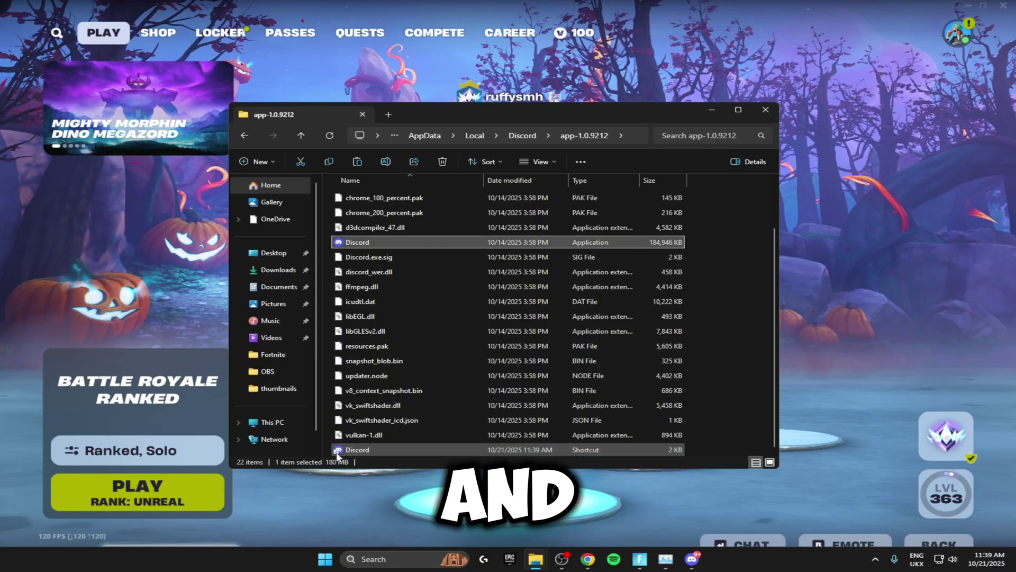
click(368, 448)
right_click(362, 450)
click(347, 450)
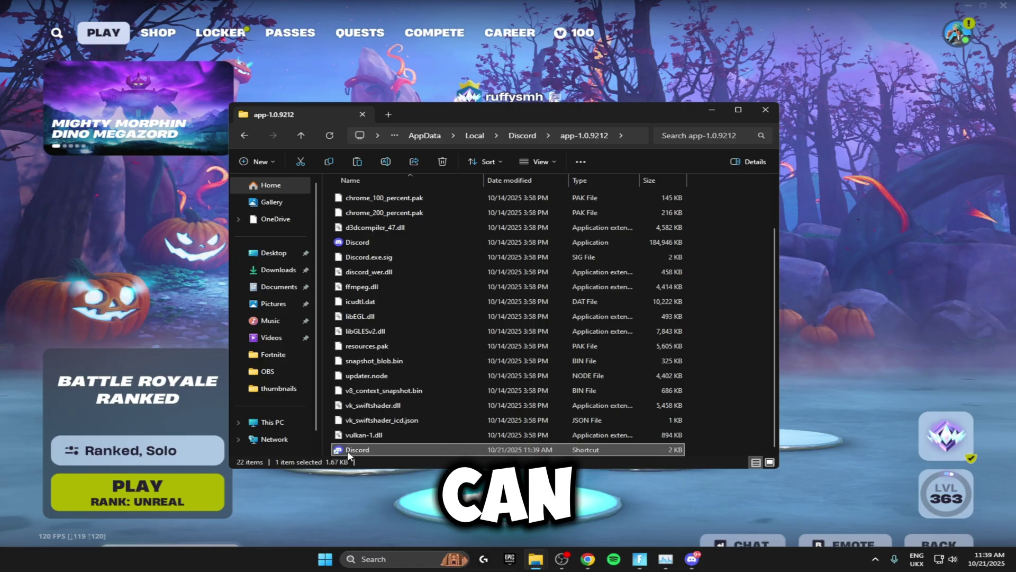
shift+right_click(347, 450)
click(411, 272)
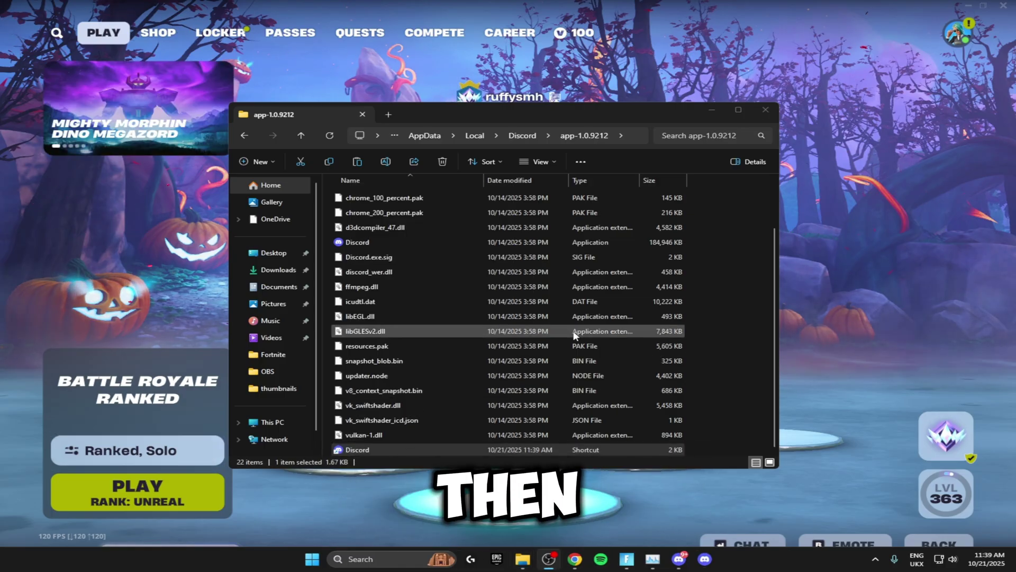
Go into the modules folder of app-1.0.9212 and delete the discord_cloudsync-1 and discord_dispatch-1 folders
scroll(446, 313, up, 2)
double_click(466, 211)
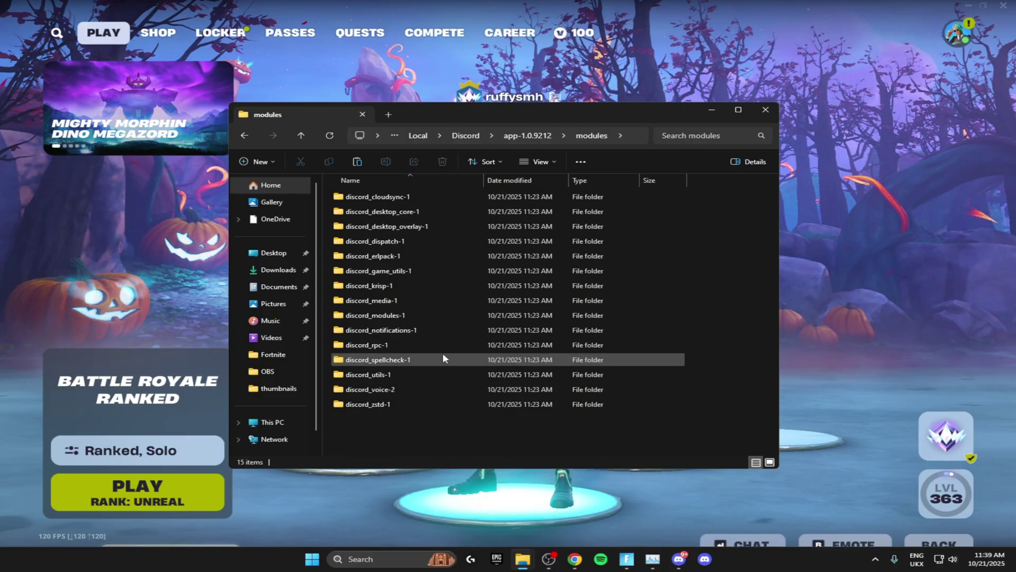
click(377, 197)
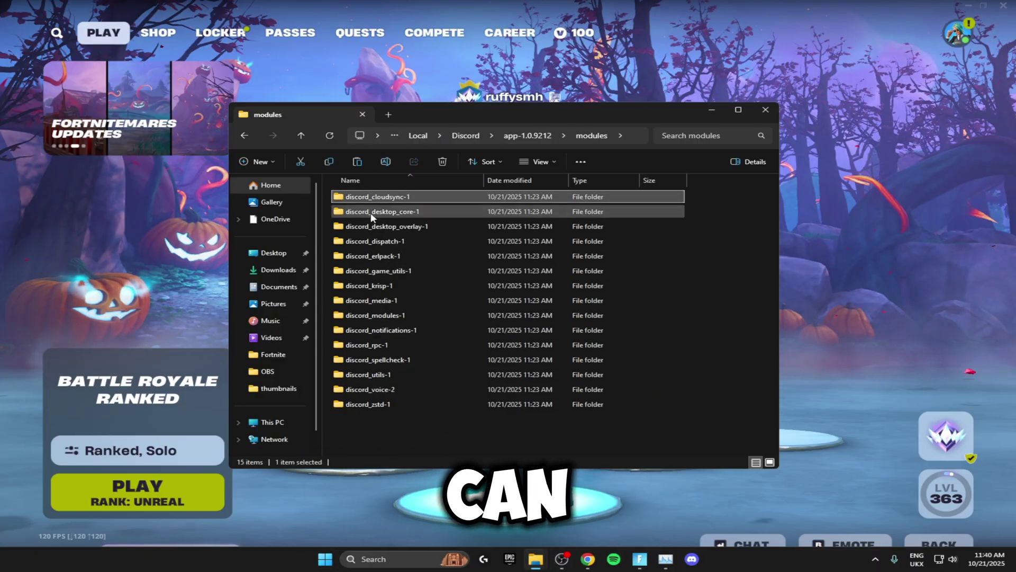
key(Delete)
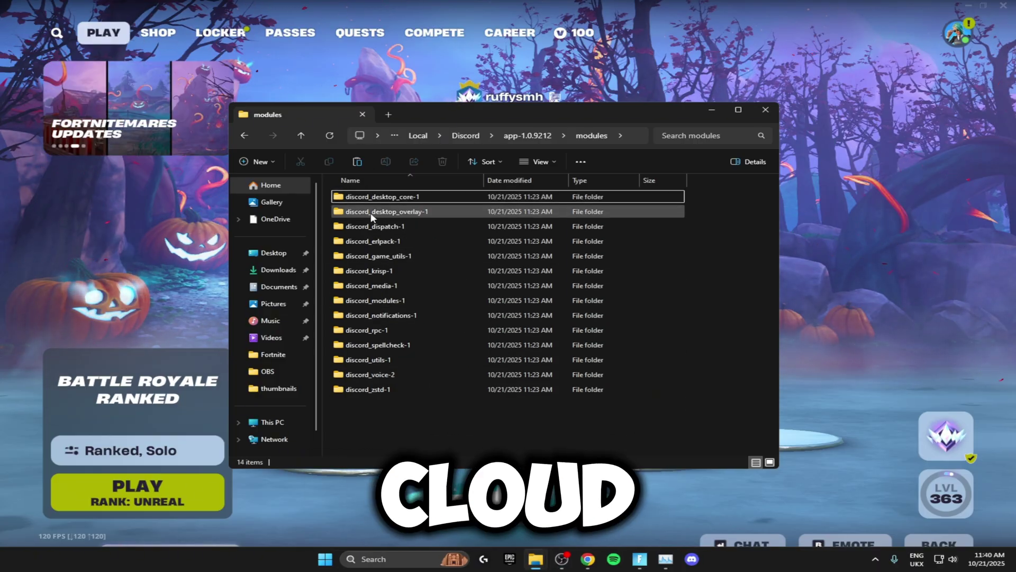
click(399, 231)
key(Delete)
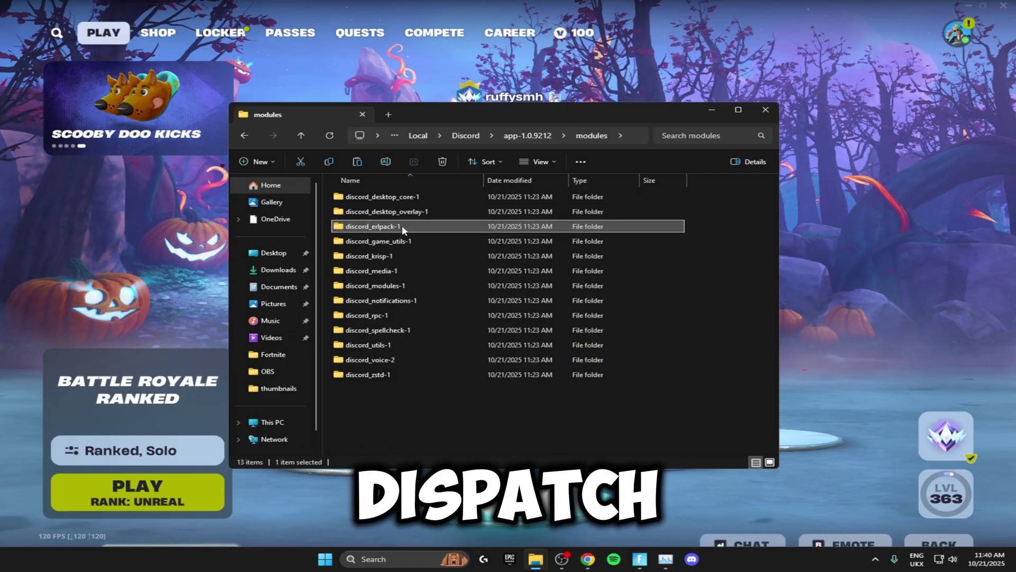
Delete the discord_erlpack-1, discord_game_utils-1, discord_krisp-1, discord_spellcheck-1 and discord_rpc-1 folders from the modules folder
key(Delete)
key(Delete)
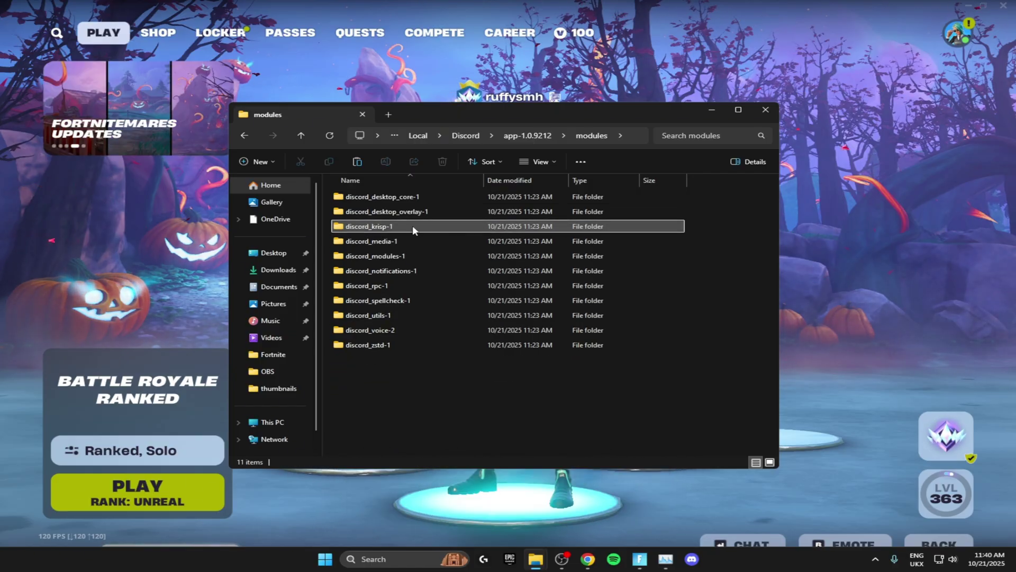
key(Delete)
click(403, 285)
key(Delete)
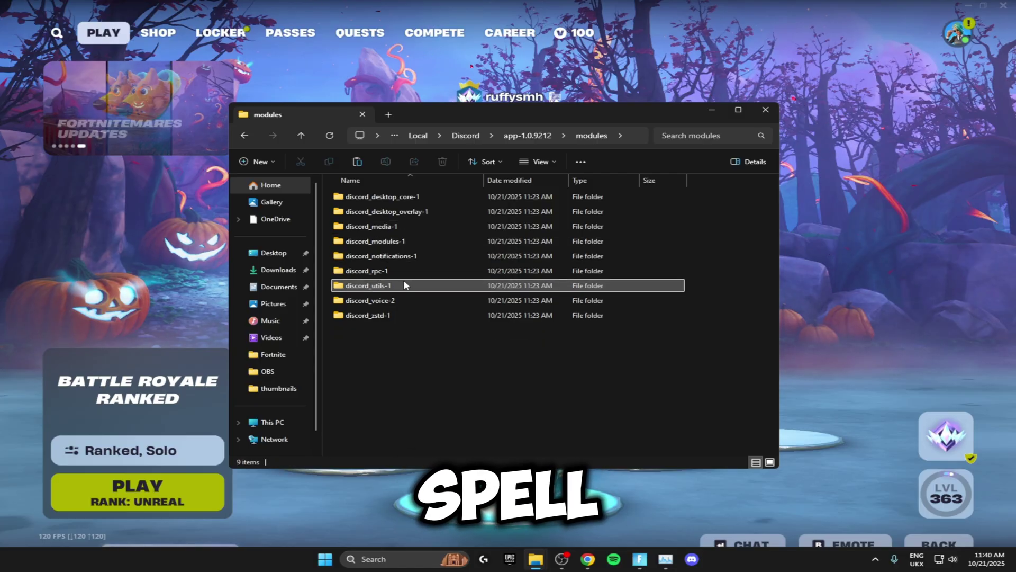
key(Up)
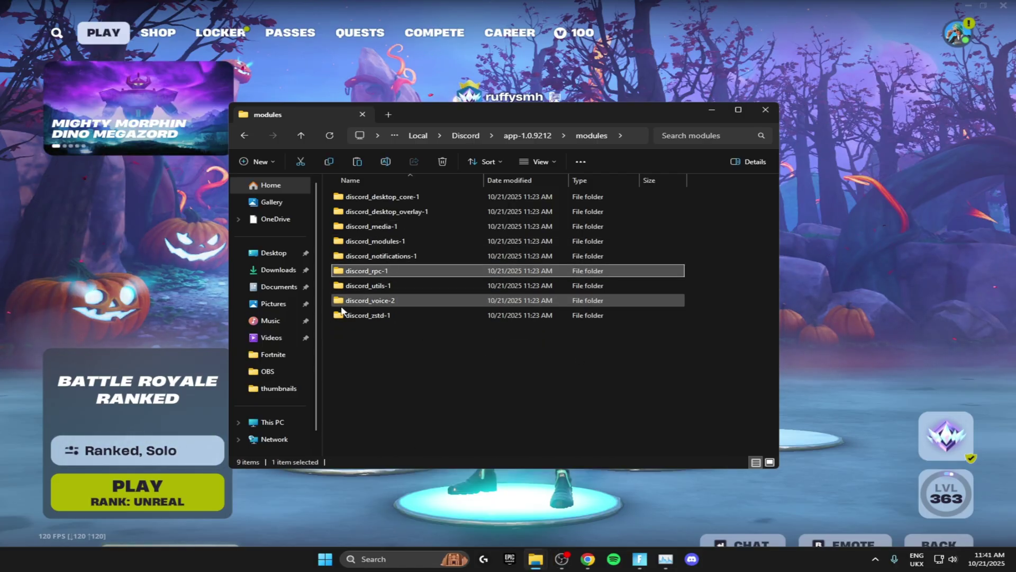
key(Delete)
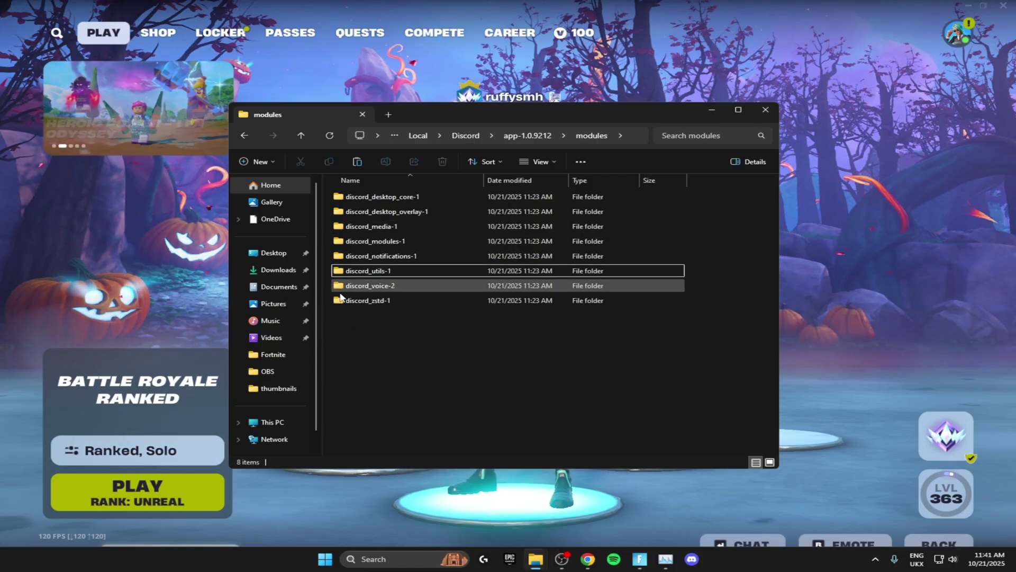
Go into the locales folder of app-1.0.9212 and delete every language file except en-GB.pak
click(244, 135)
double_click(371, 196)
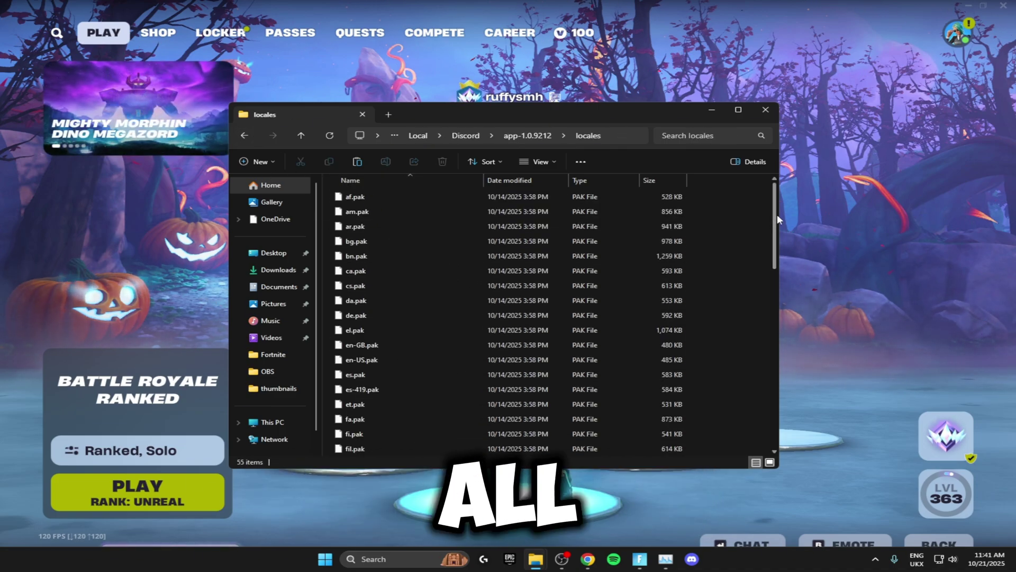
drag(778, 214, 748, 185)
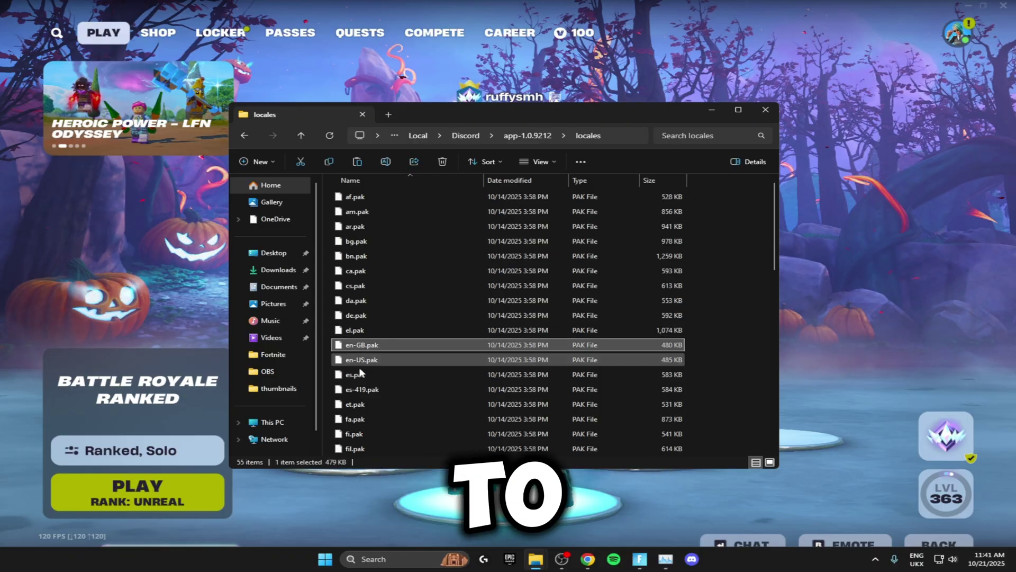
key(ctrl+a)
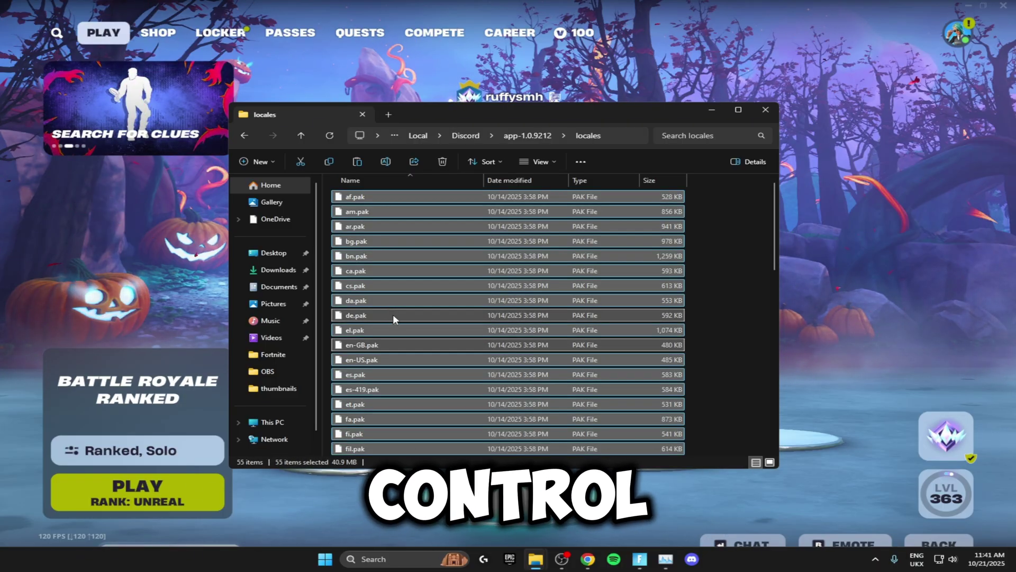
ctrl+click(386, 345)
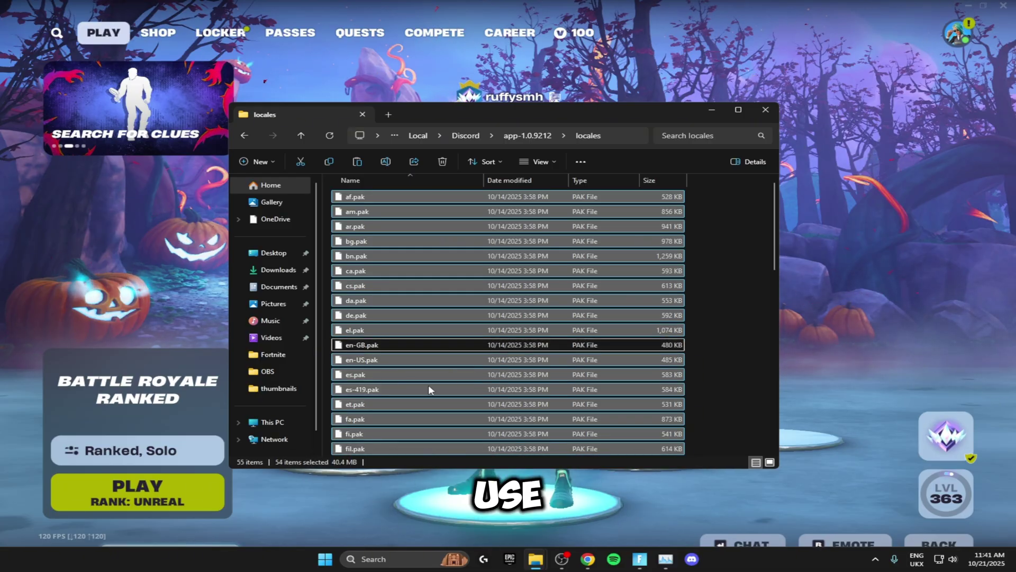
key(Delete)
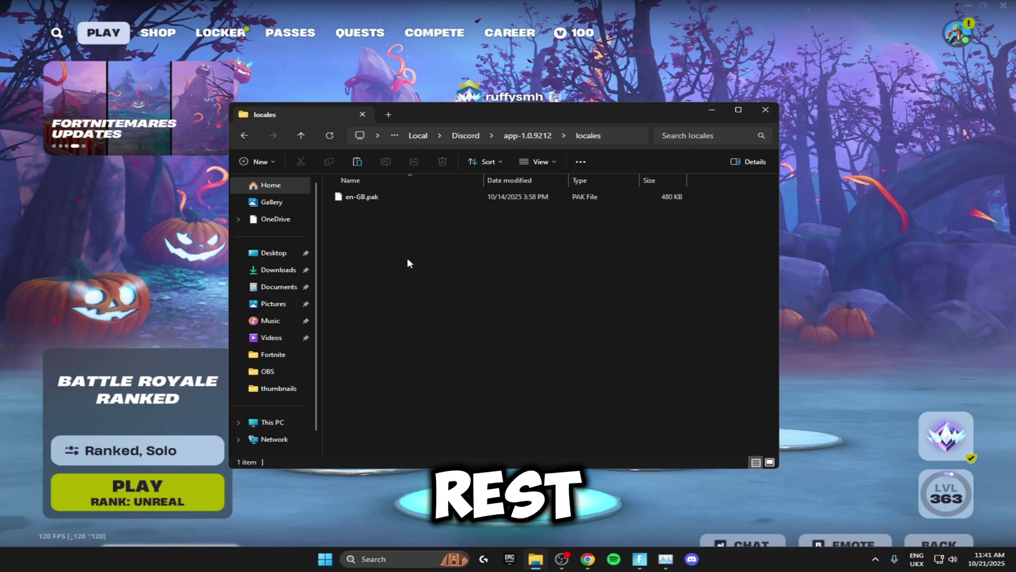
Close the locales folder window and permanently delete all items in the Recycle Bin
click(766, 110)
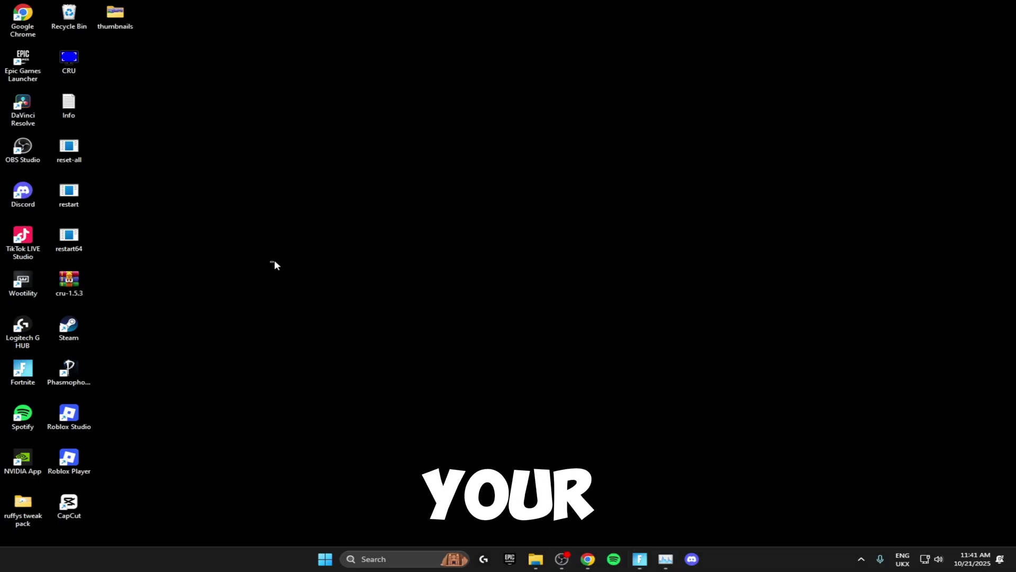
double_click(69, 16)
key(ctrl+a)
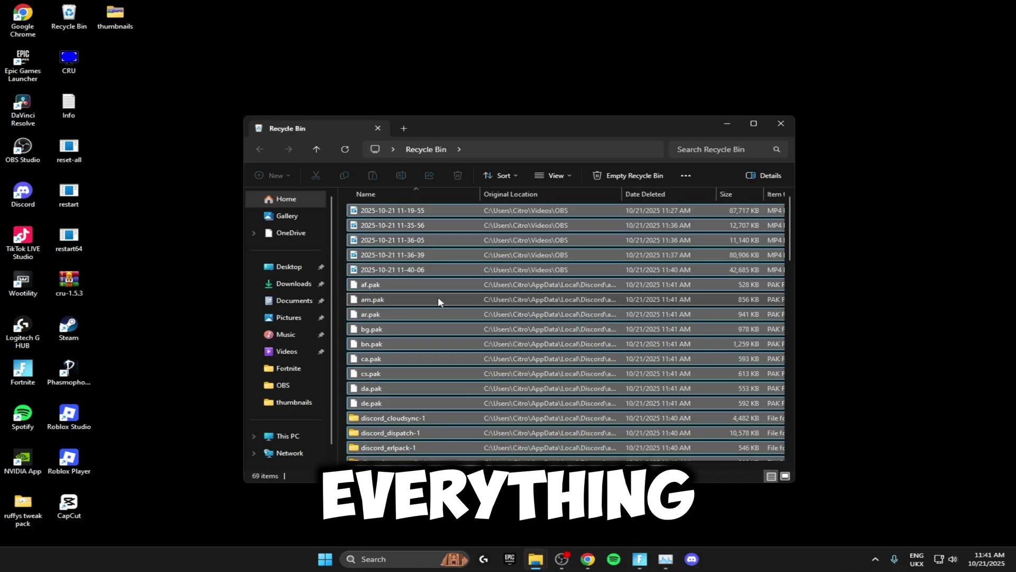
key(Delete)
click(555, 286)
click(781, 124)
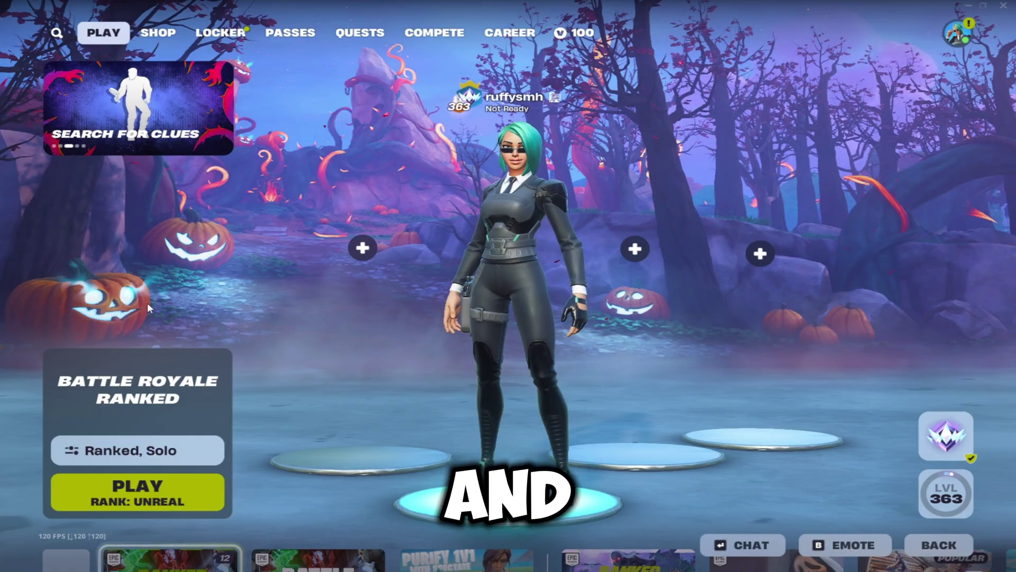